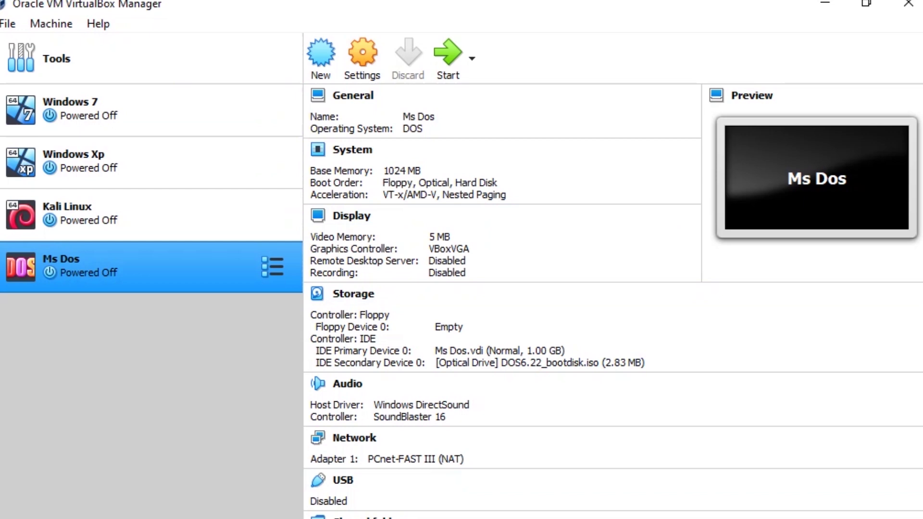
- Start a new virtual machine named Windows 11 with type Microsoft Windows and version Windows 7 (64-bit)
click(321, 56)
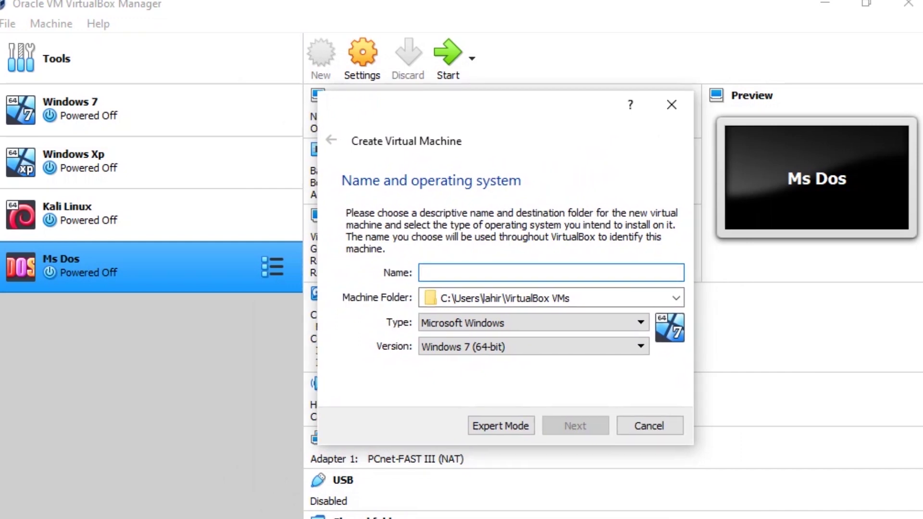
text(Windows 11)
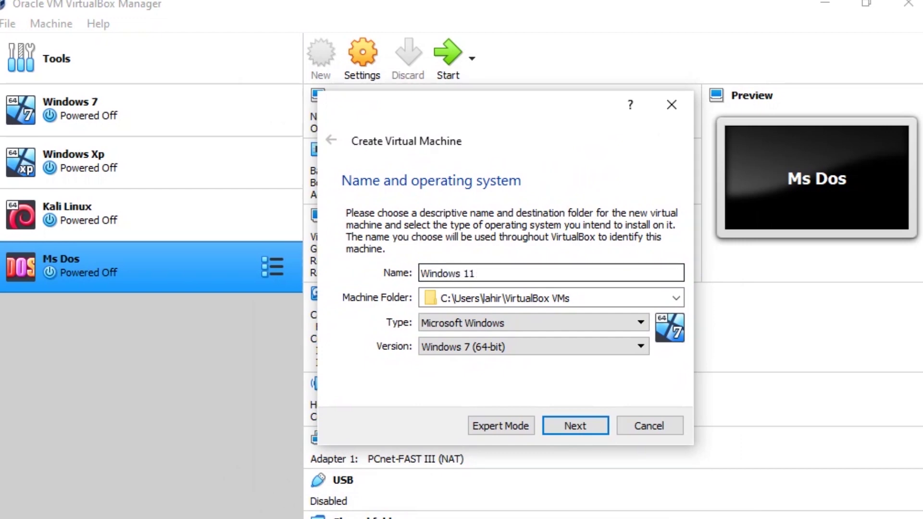
click(529, 322)
click(462, 333)
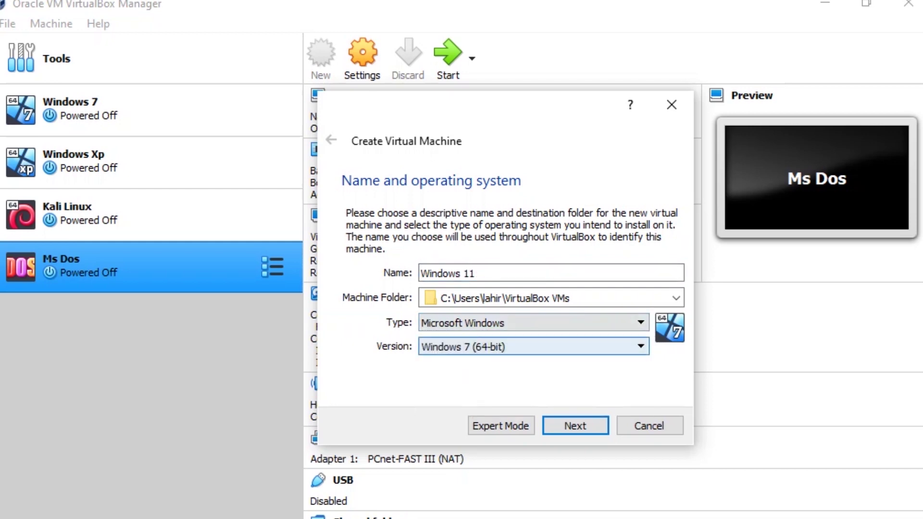
click(533, 347)
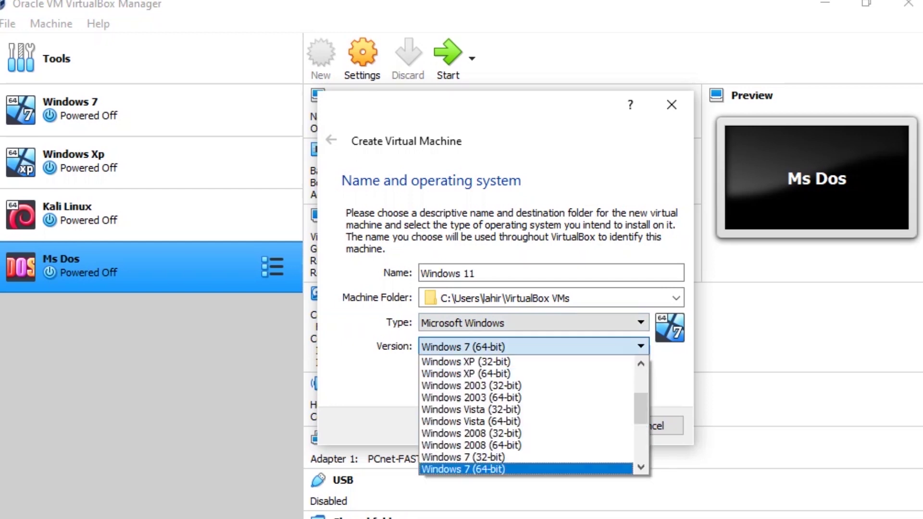
scroll(527, 445, down, 4)
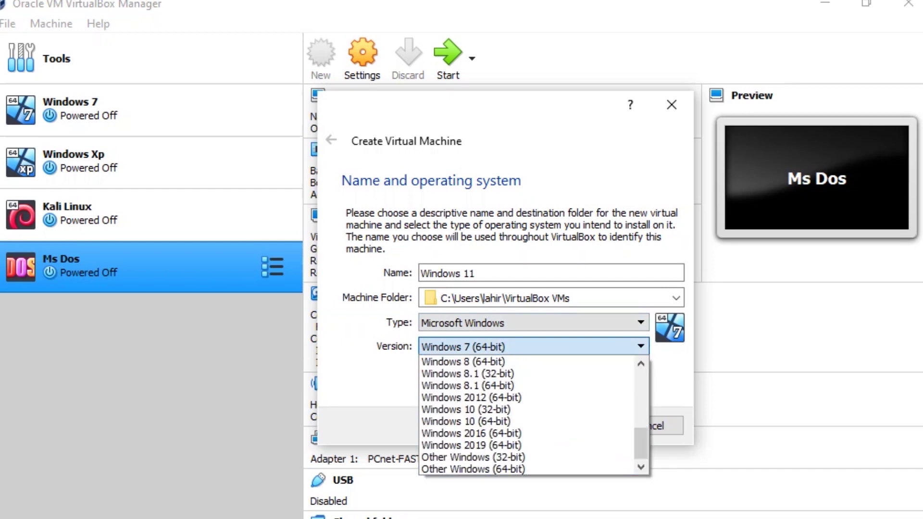
scroll(526, 445, up, 1)
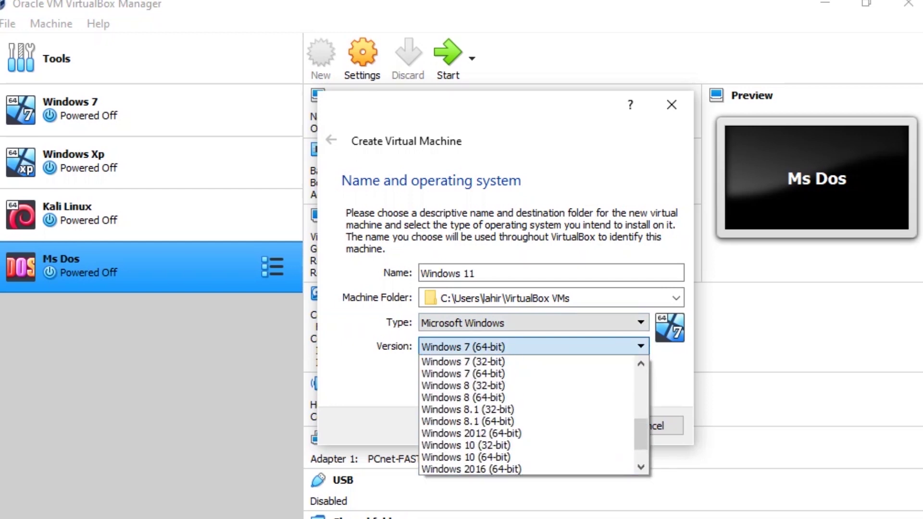
click(461, 371)
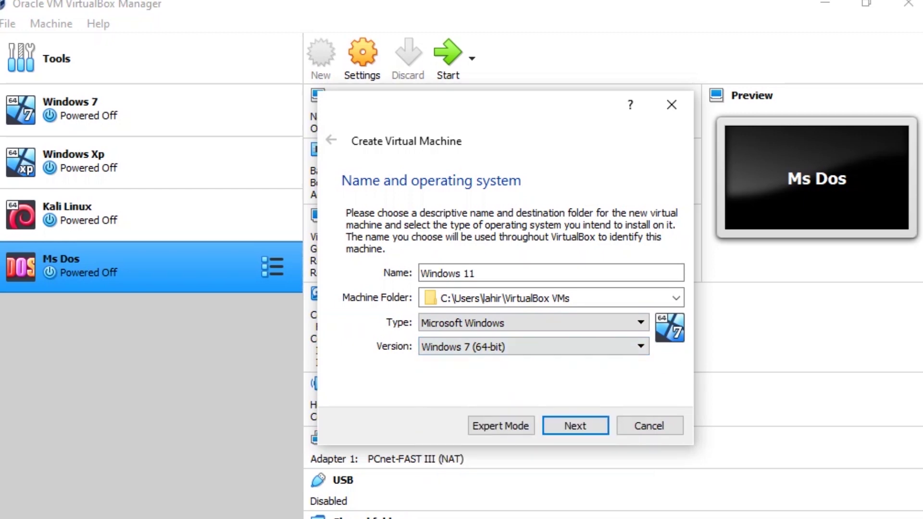
click(575, 426)
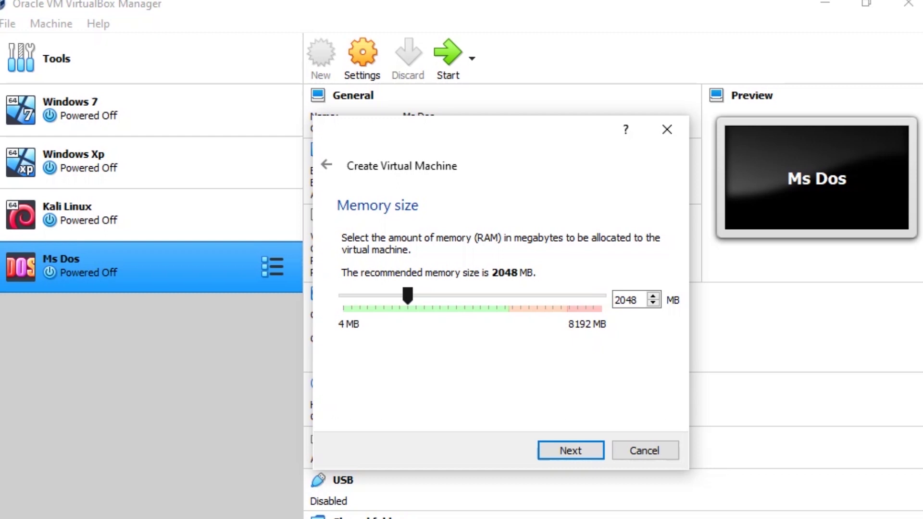
- Allocate 4096 MB of memory and choose to create a dynamically allocated VDI hard disk
drag(408, 296, 472, 296)
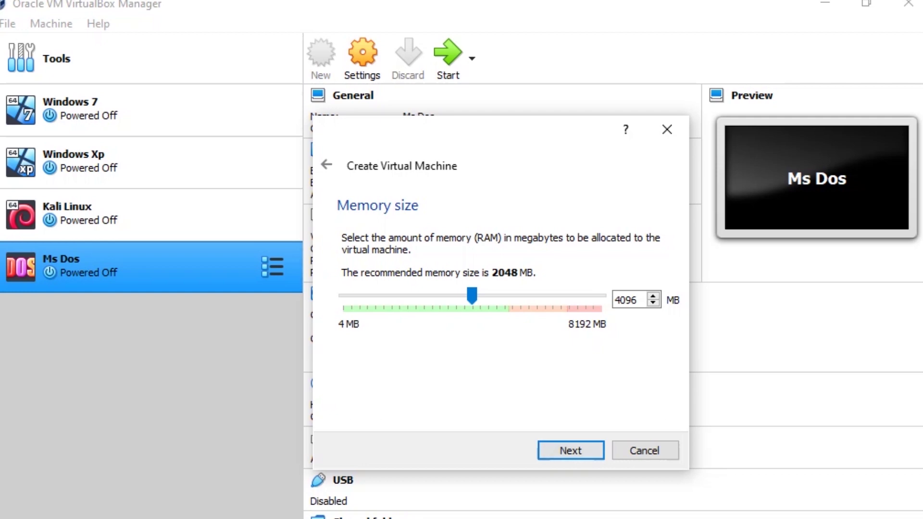
click(571, 450)
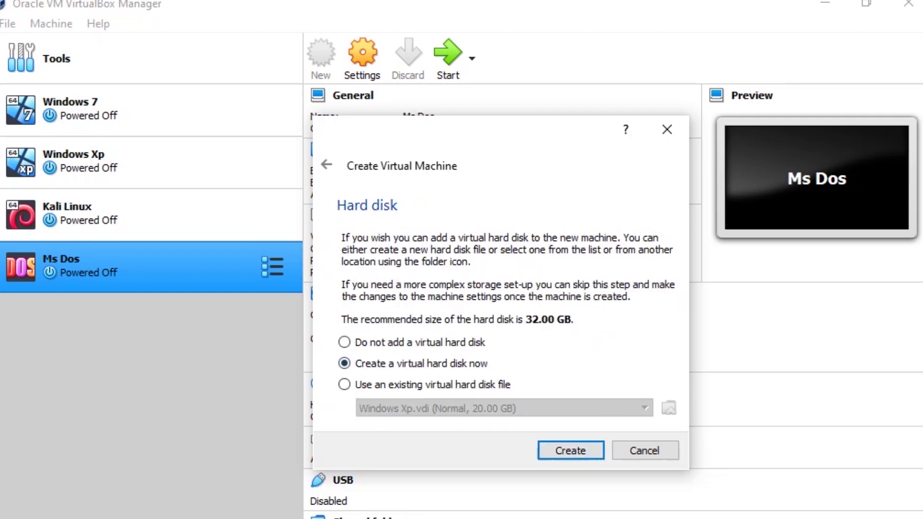
click(591, 450)
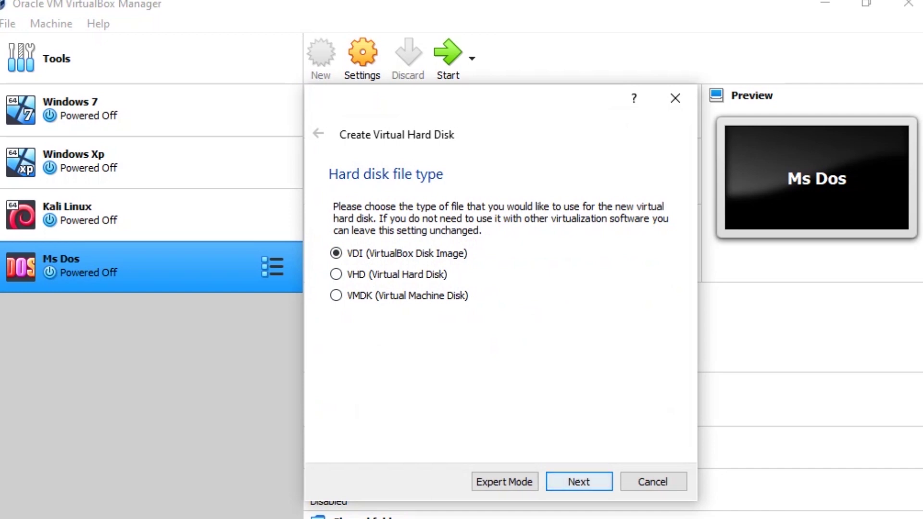
key(Return)
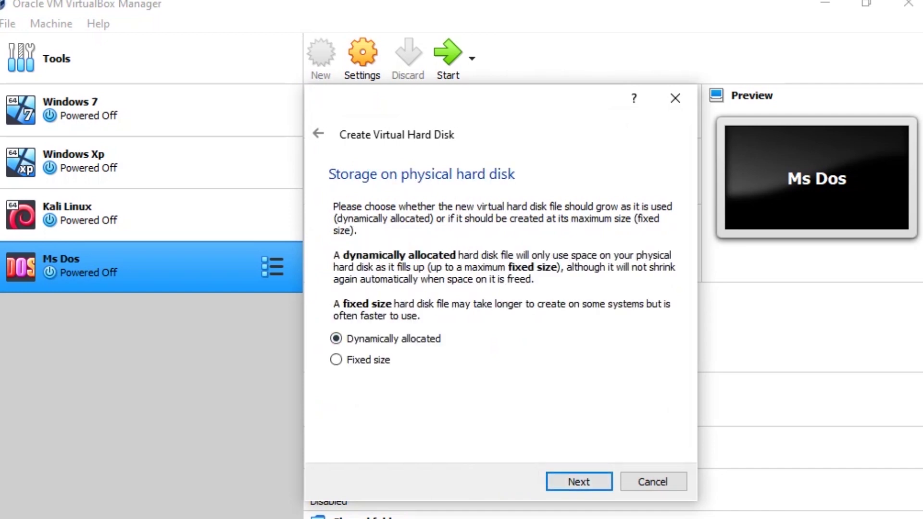
key(Return)
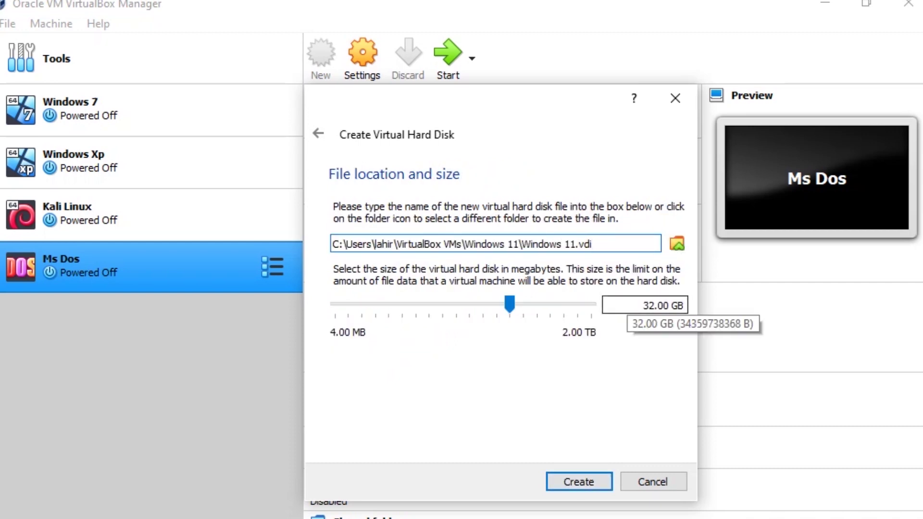
- Create the virtual hard disk with a size of 50 GB at D:\Operating Systems VirtualBox\Windows 11\Windows 11.vdi
click(655, 306)
key(shift+Left)
key(shift+Left)
text(50)
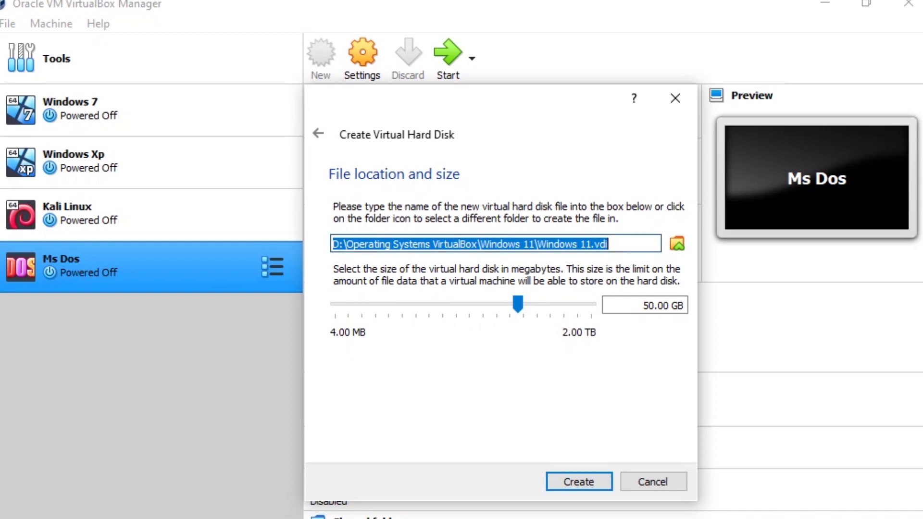
key(Return)
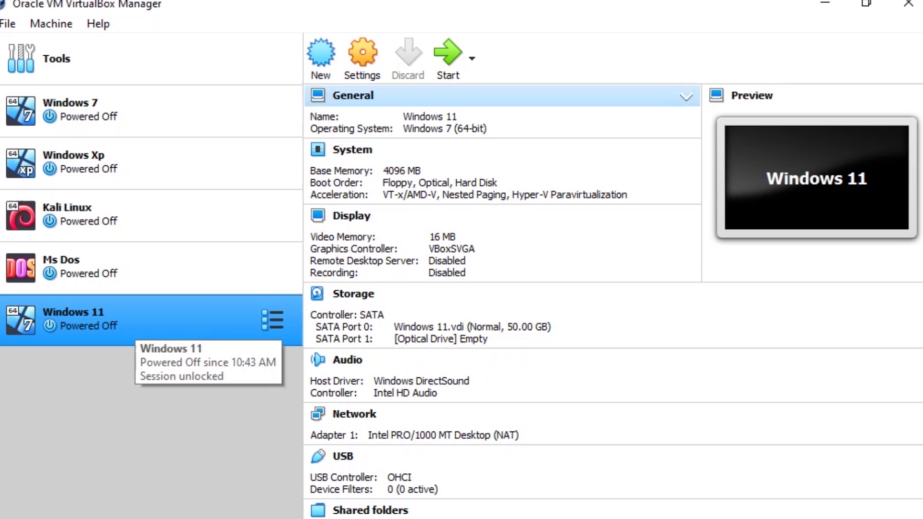
- Load 21996.1.210529-1541.co_release_CLIENT_CONSUMER_x64FRE_en-us.iso into the Windows 11 machine's empty optical drive and save the settings
click(377, 75)
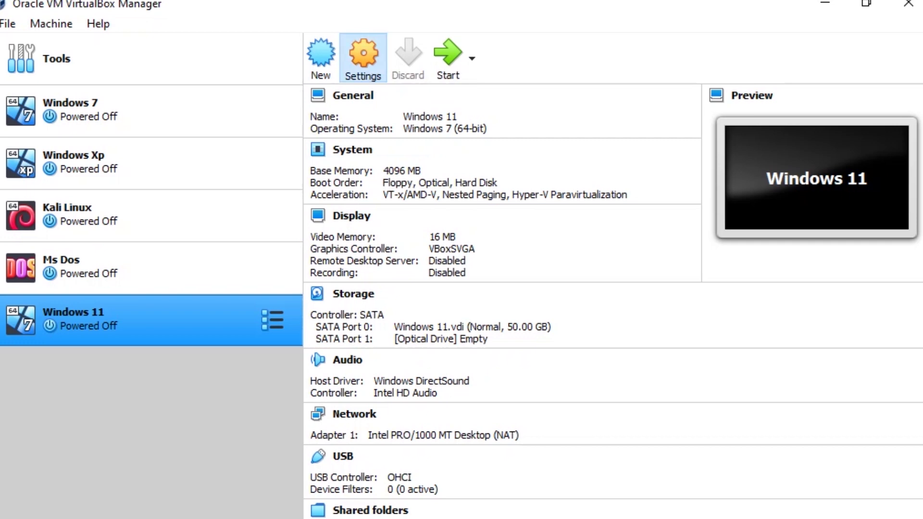
drag(502, 102, 528, 115)
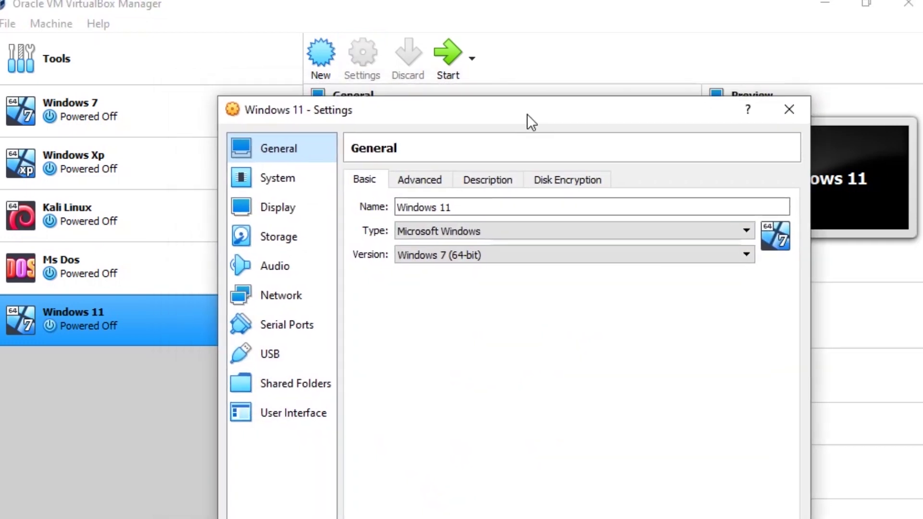
click(279, 237)
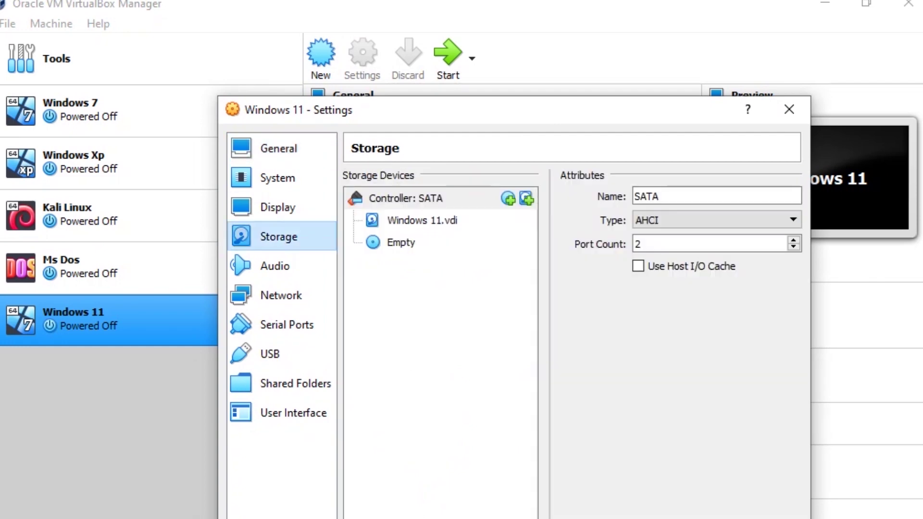
click(401, 242)
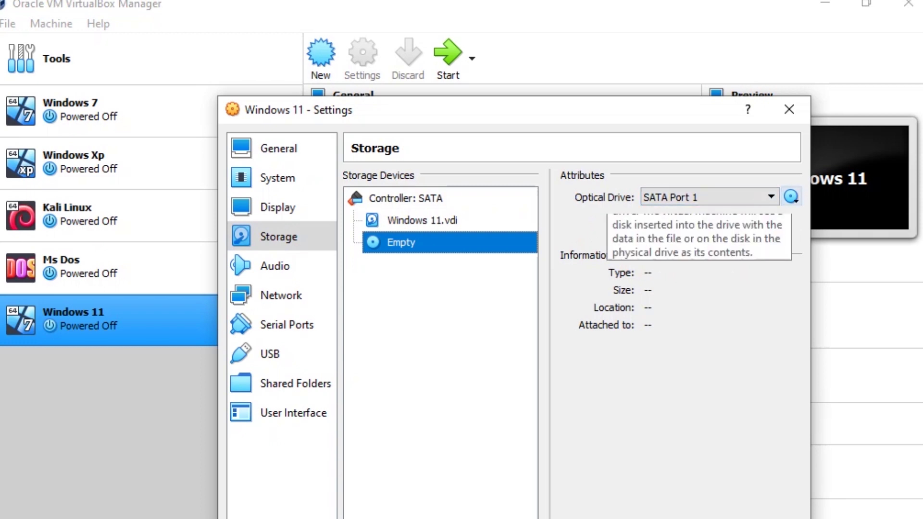
click(791, 196)
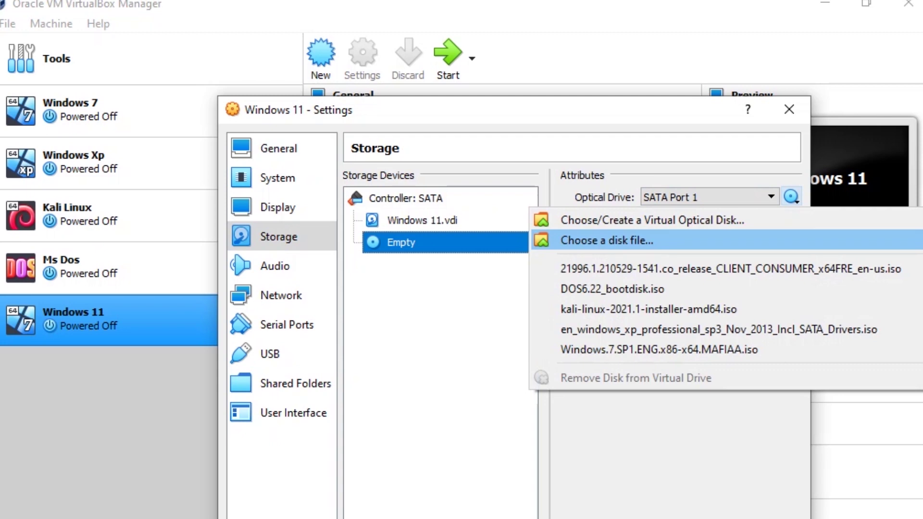
click(607, 241)
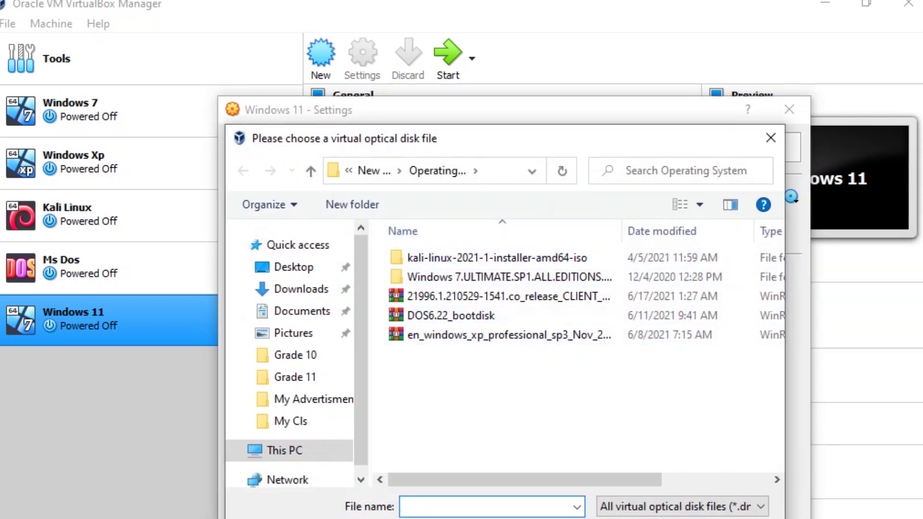
click(500, 296)
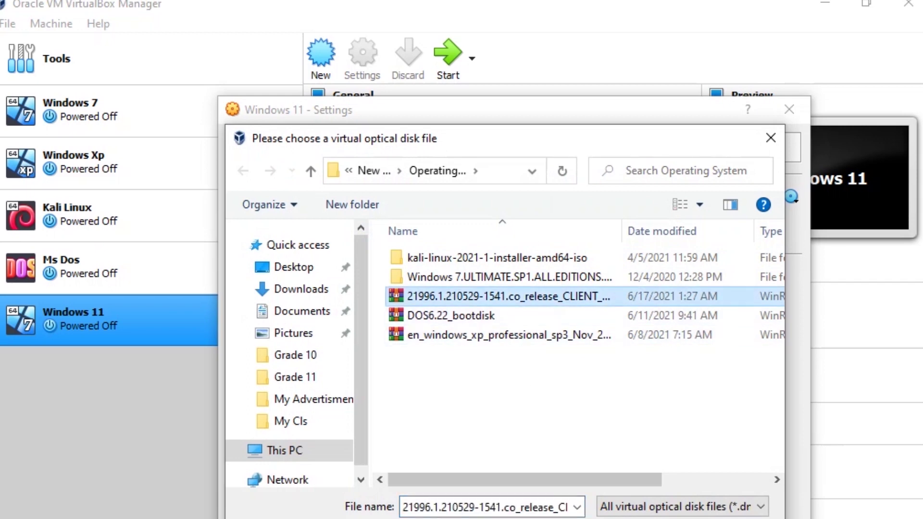
double_click(500, 296)
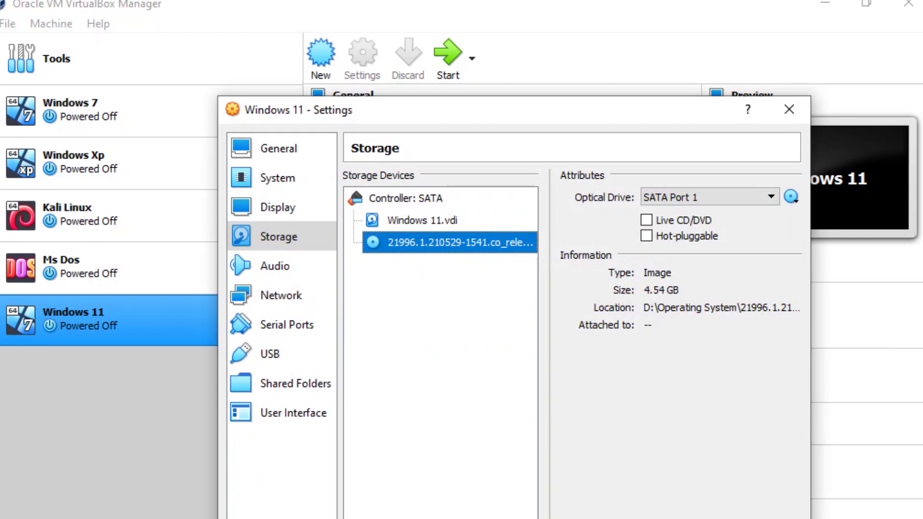
key(Return)
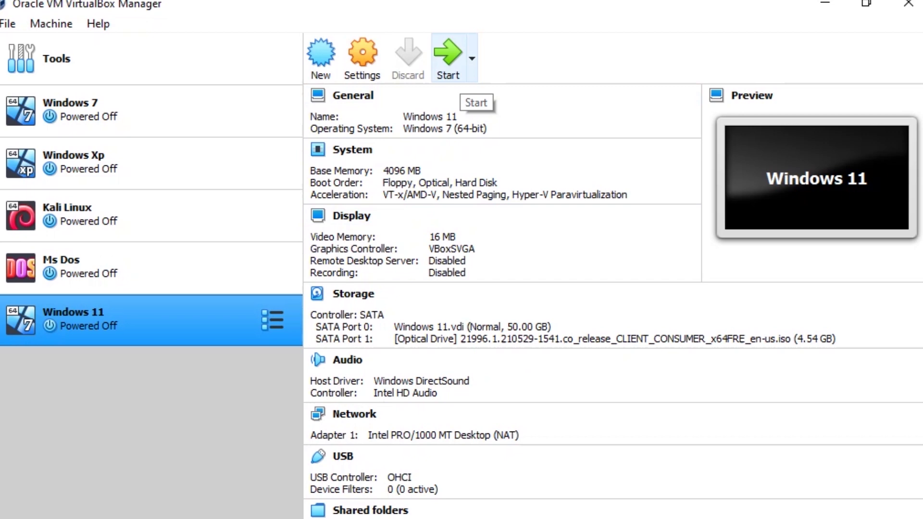
- Boot the Windows 11 machine from the attached ISO, dismiss the keyboard capture notice and maximize the machine window
click(448, 57)
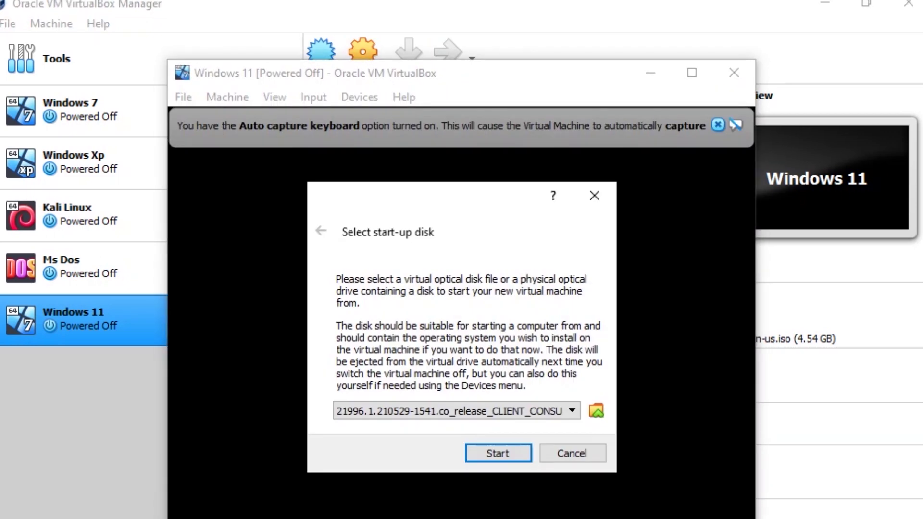
key(Return)
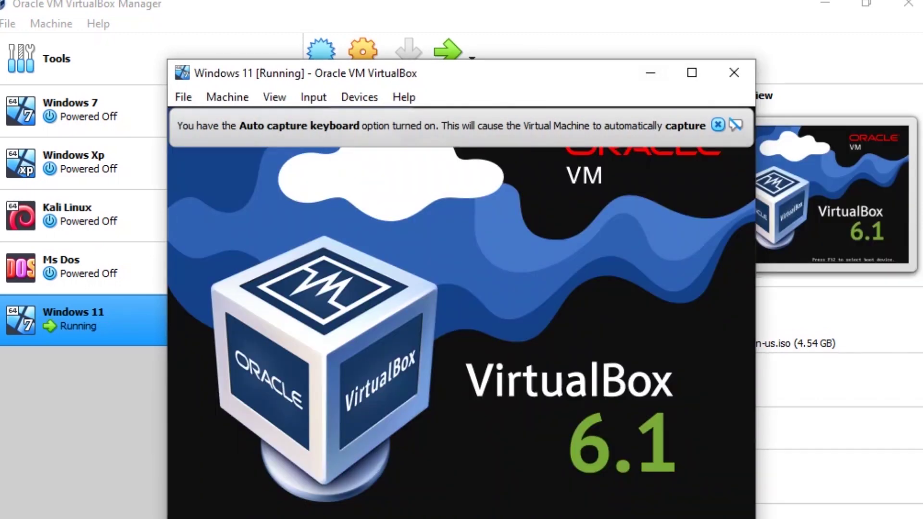
click(717, 125)
click(691, 73)
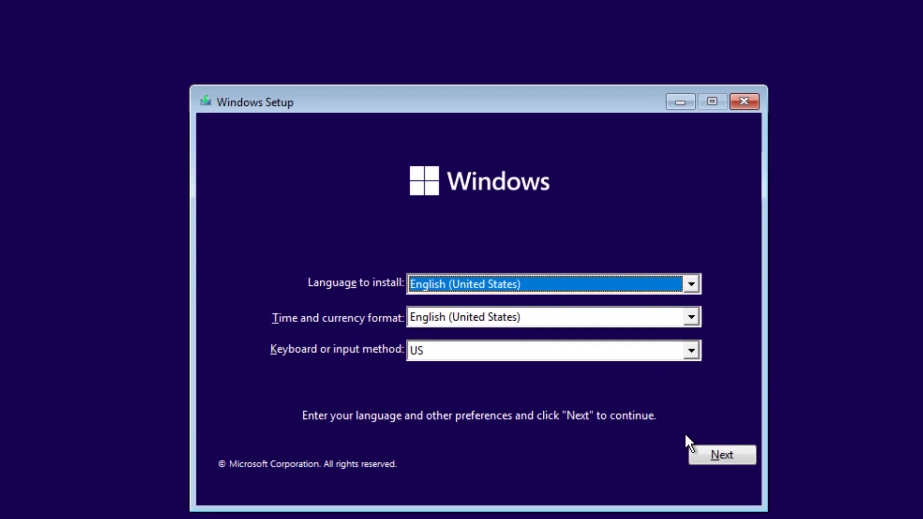
- Begin the Windows installation with English (United States) and US keyboard settings, continuing without a product key
click(709, 455)
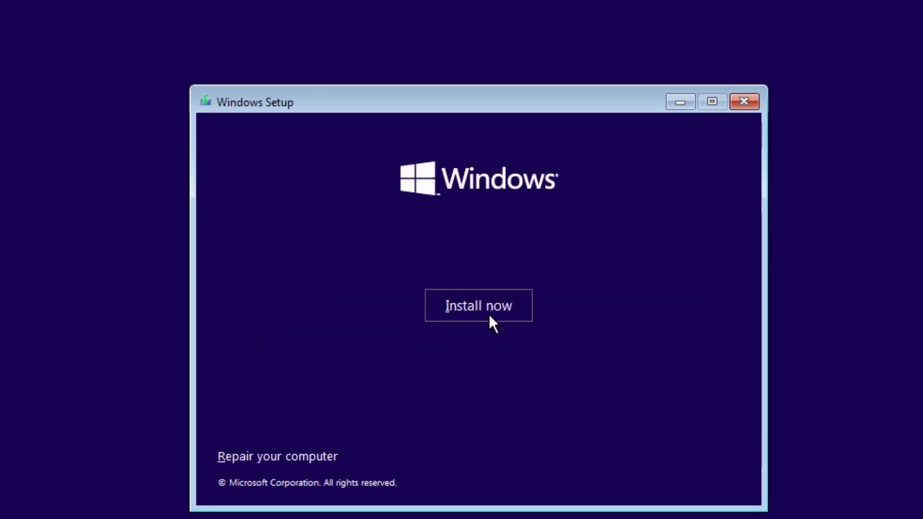
click(490, 317)
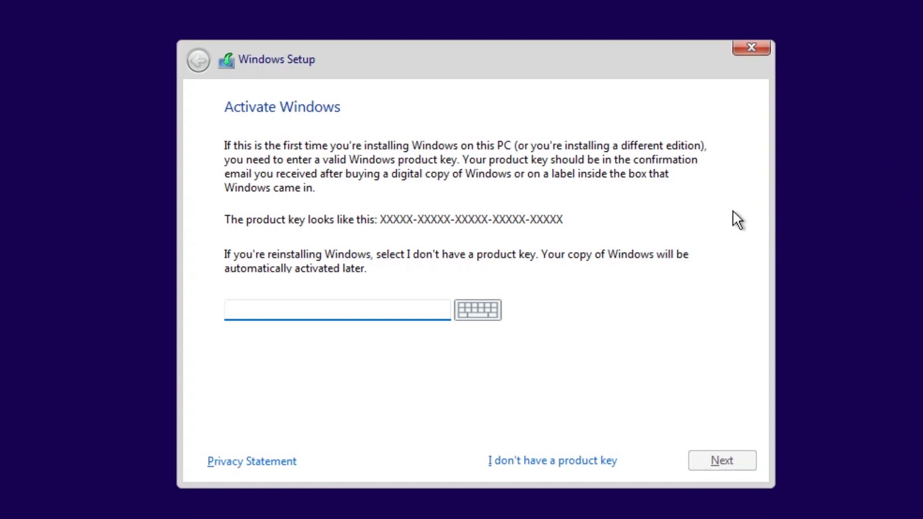
click(555, 459)
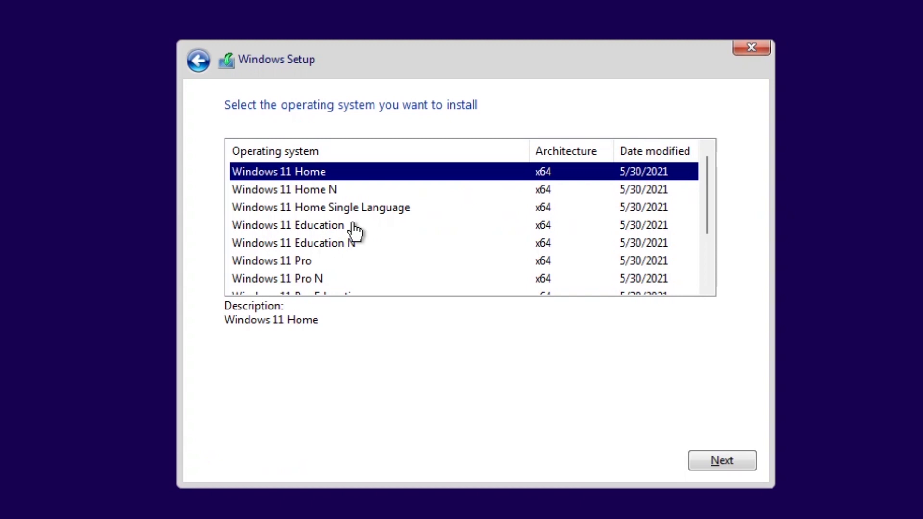
- Choose Windows 11 Pro as the edition to install and continue to the license terms
scroll(355, 233, down, 2)
scroll(355, 232, up, 2)
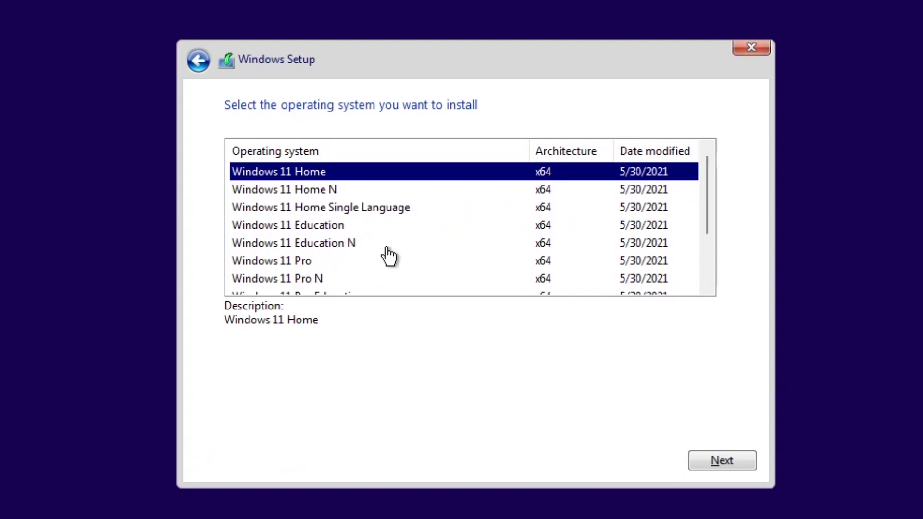
scroll(389, 256, down, 1)
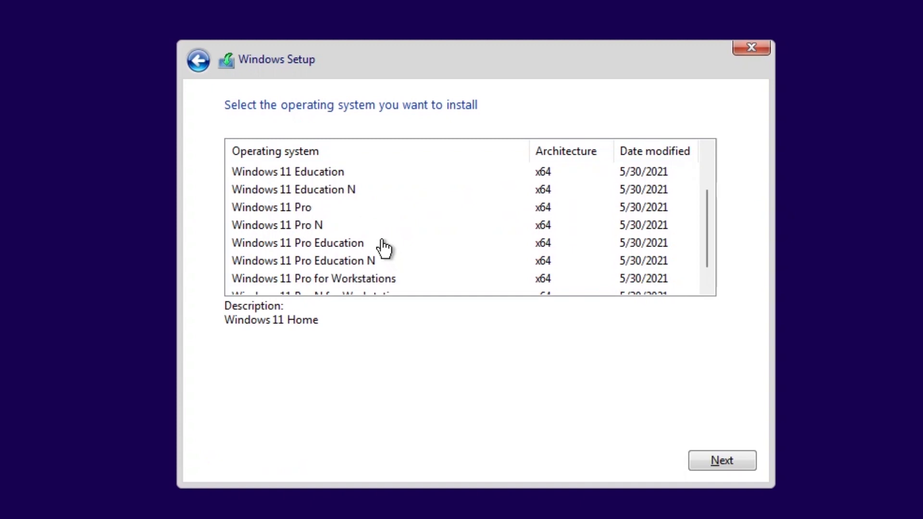
scroll(385, 249, down, 1)
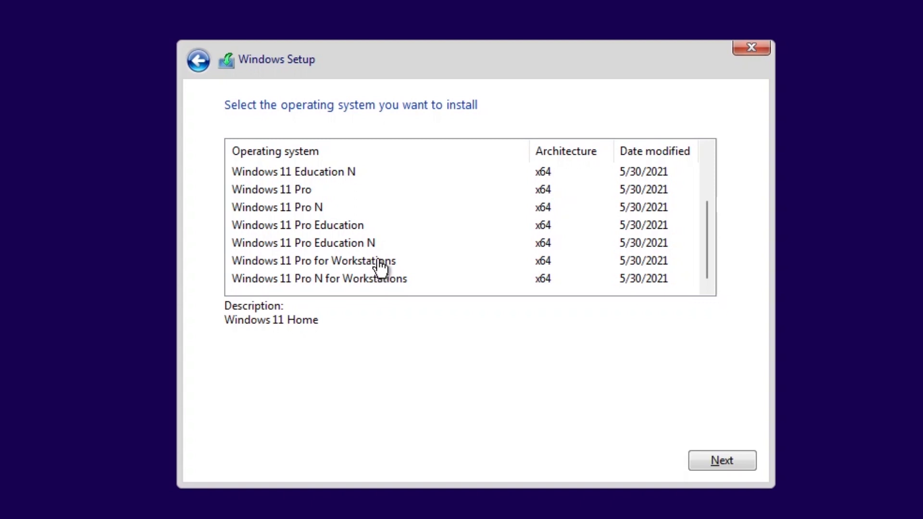
click(301, 194)
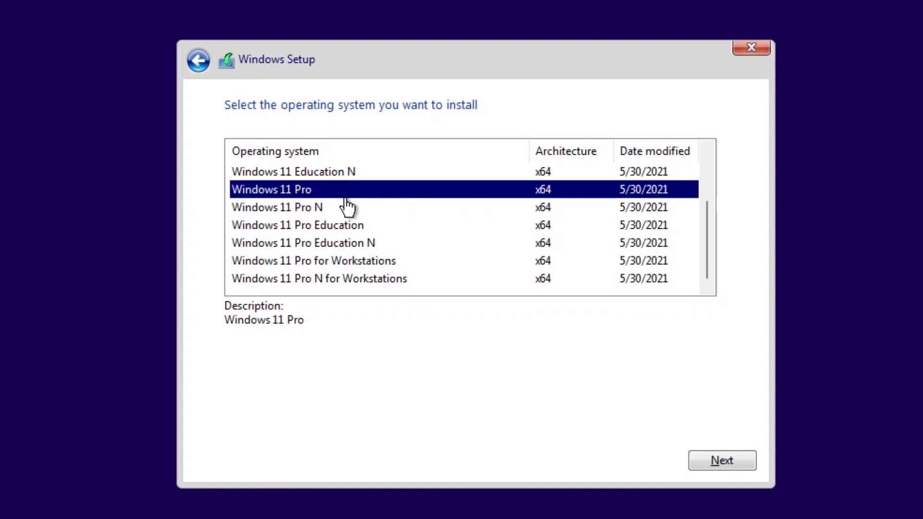
click(710, 459)
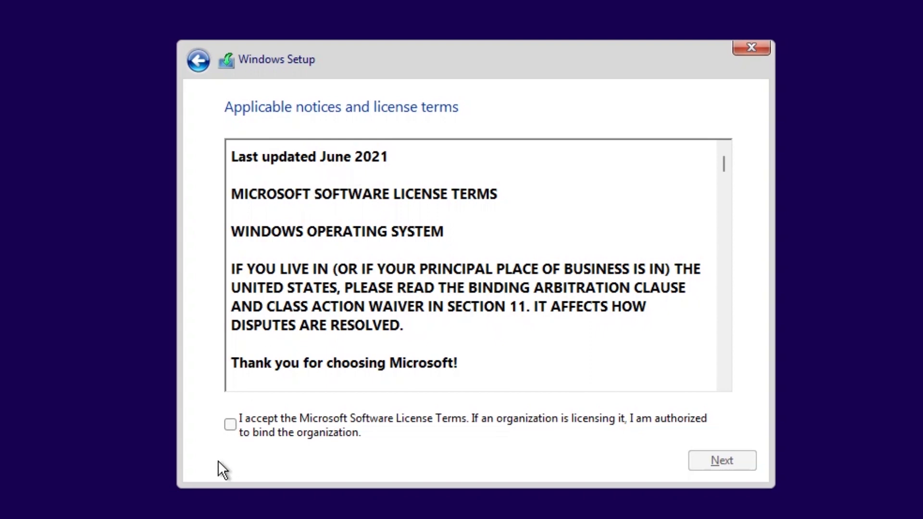
- Accept the license terms and start a custom Windows-only installation on the unallocated space of Drive 0
click(231, 424)
click(731, 460)
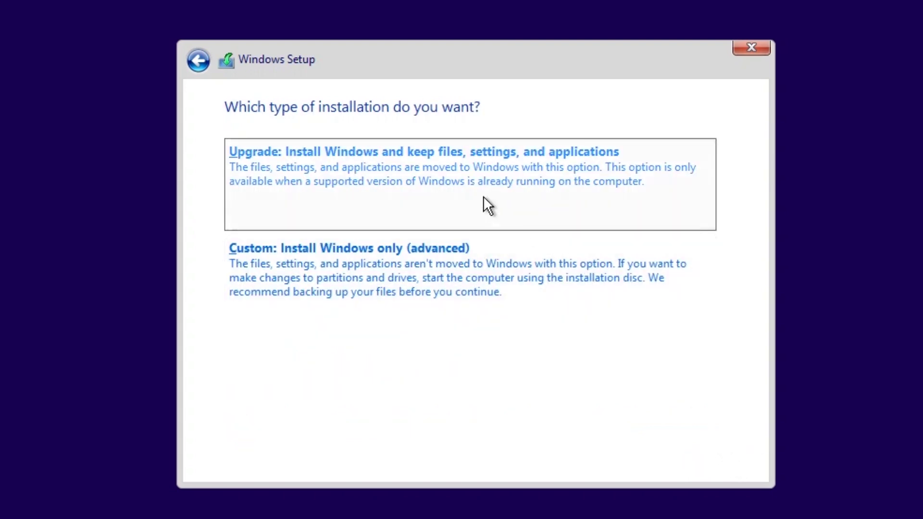
click(377, 266)
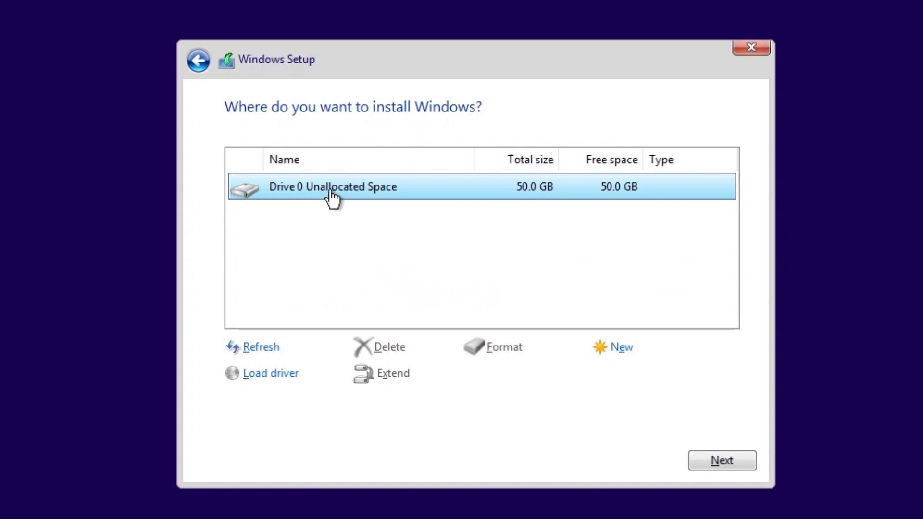
click(692, 460)
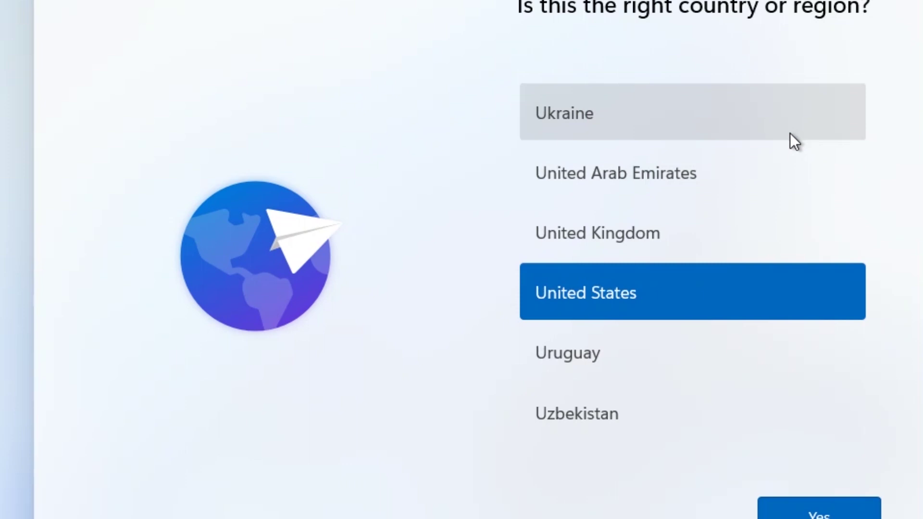
- Look through the country list and confirm United States as the region
click(742, 266)
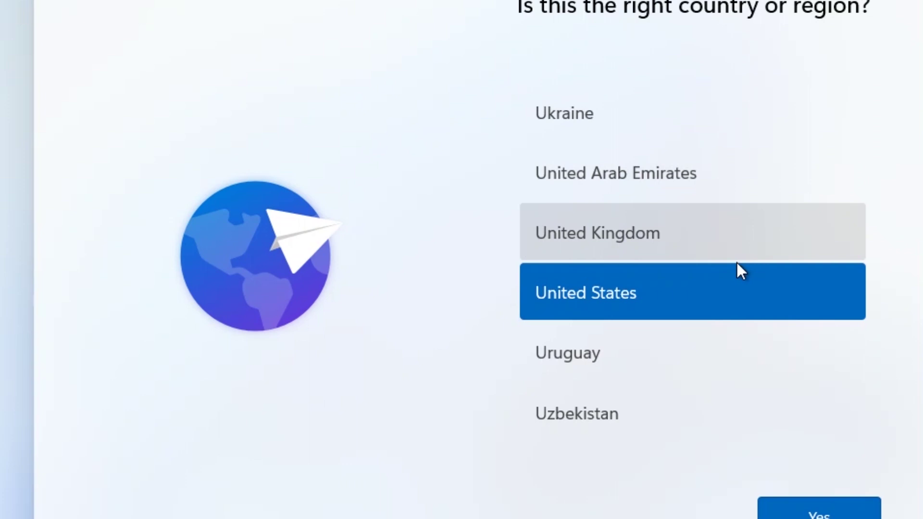
scroll(723, 290, up, 5)
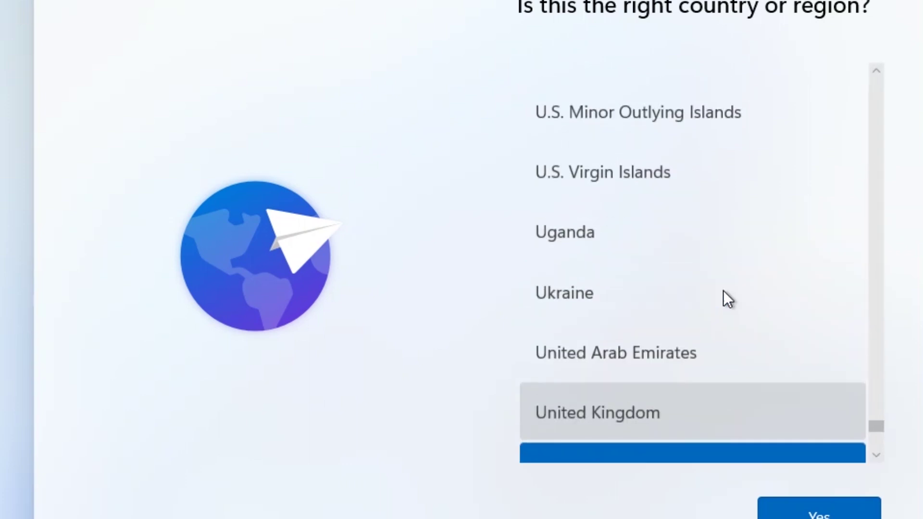
scroll(723, 287, up, 12)
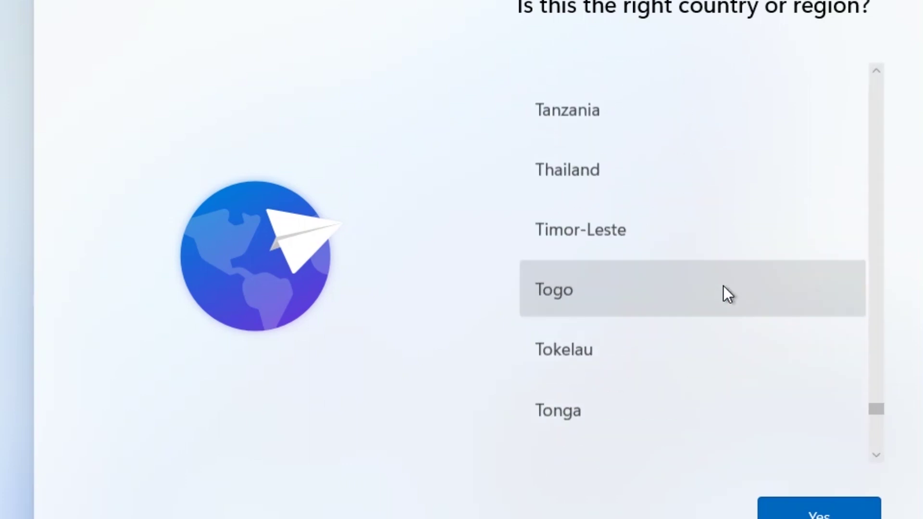
scroll(723, 286, up, 2)
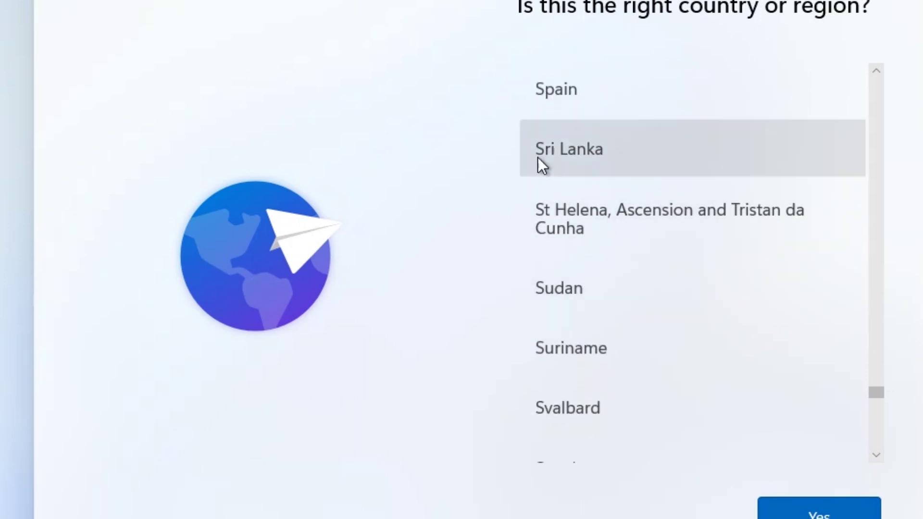
scroll(700, 314, down, 4)
scroll(700, 314, down, 16)
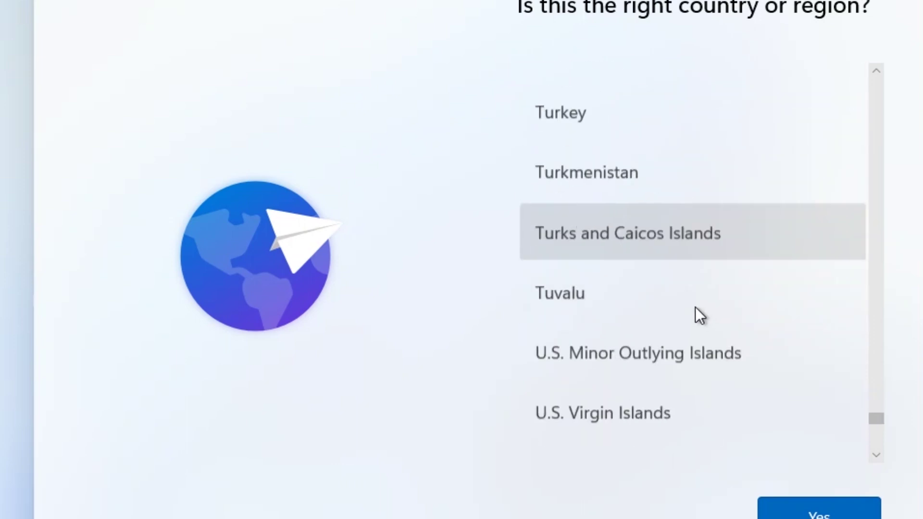
scroll(547, 139, up, 1)
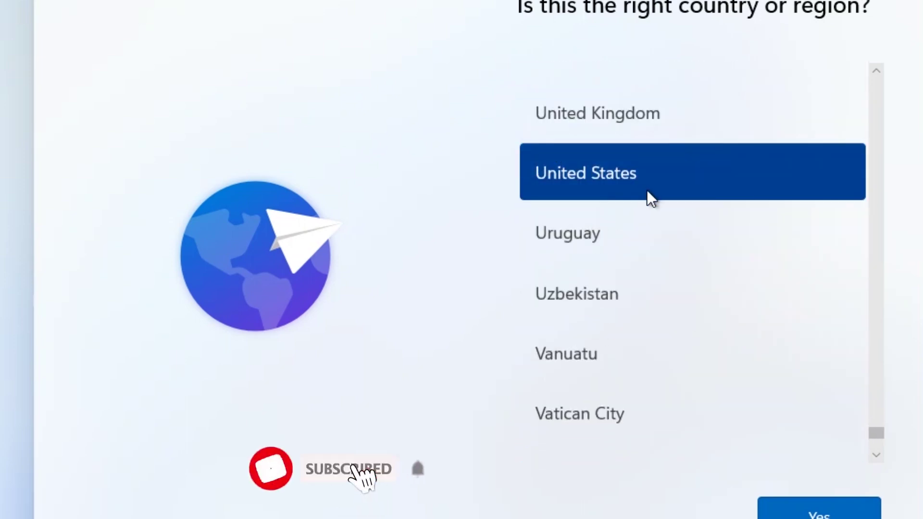
click(818, 511)
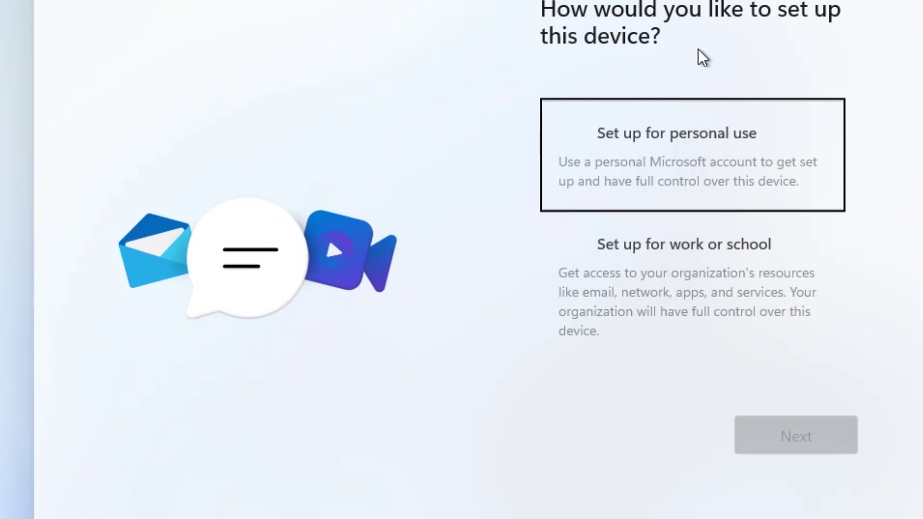
- Choose to set up the device for personal use and continue
click(699, 249)
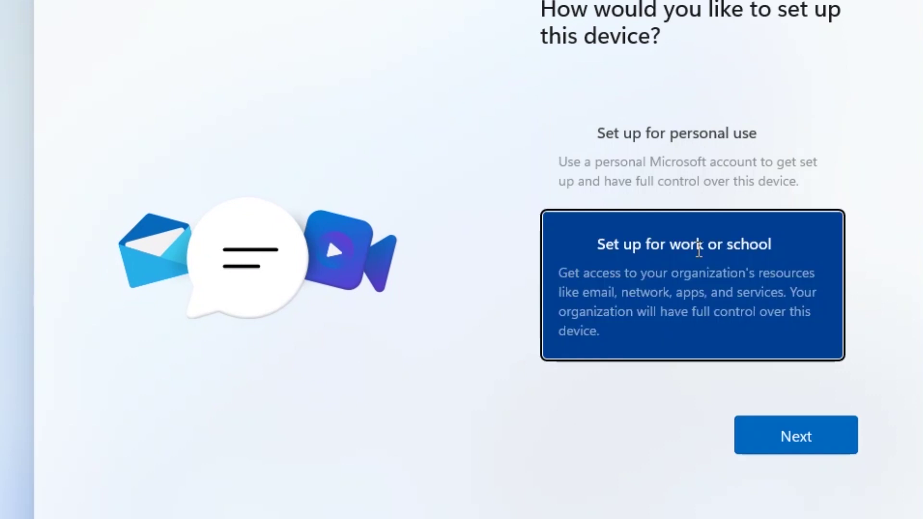
click(677, 140)
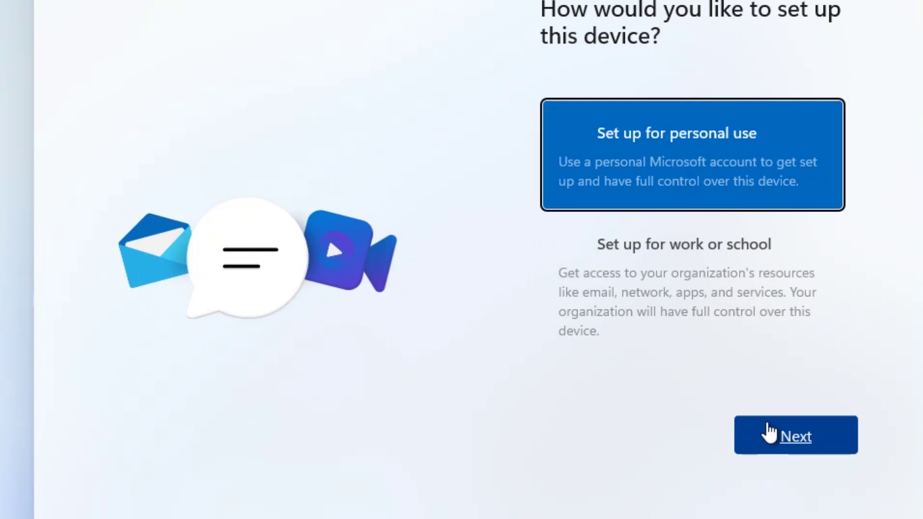
click(795, 437)
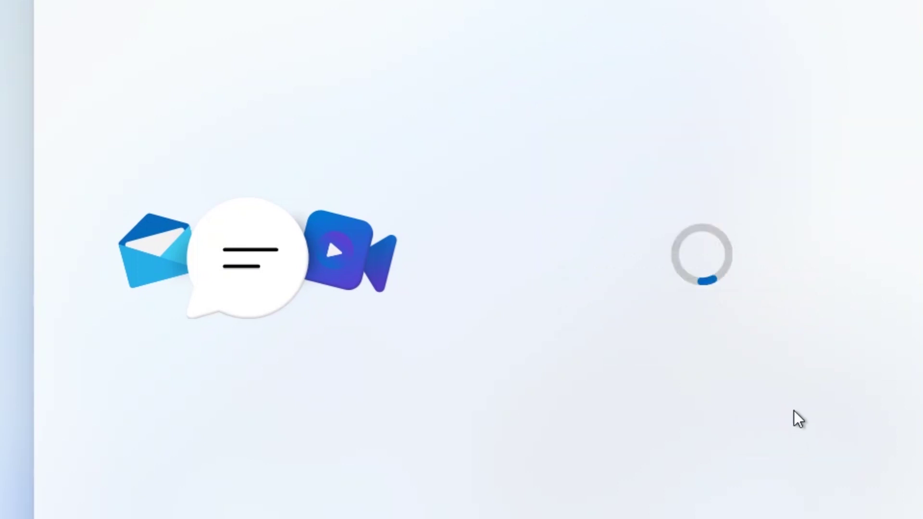